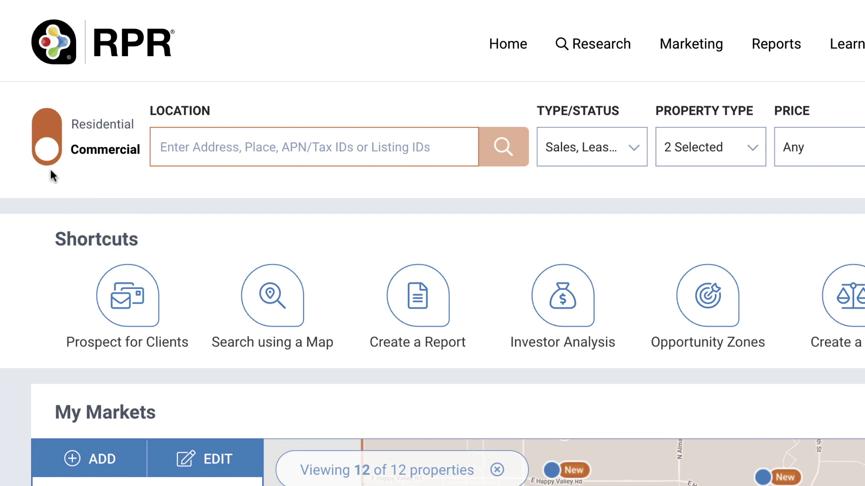
Step: Look up a single property by pasting its street address into Location and searching
{"action": "left_click", "coordinate": [617, 49]}
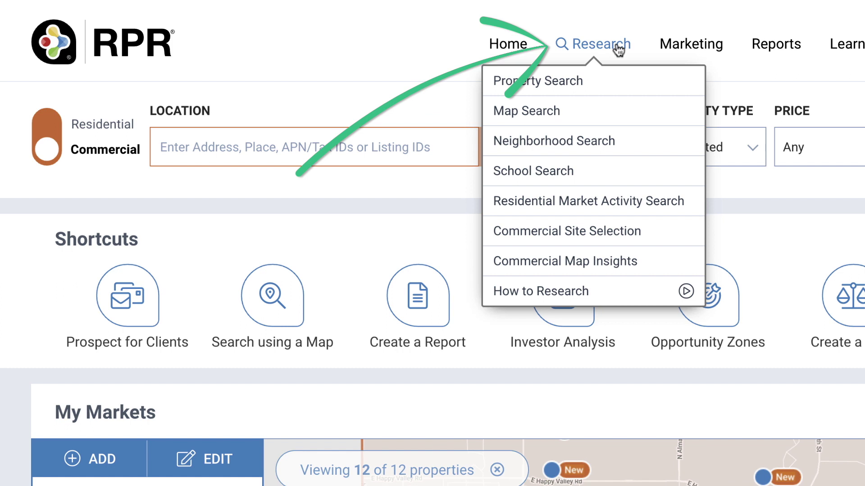
{"action": "left_click", "coordinate": [358, 69]}
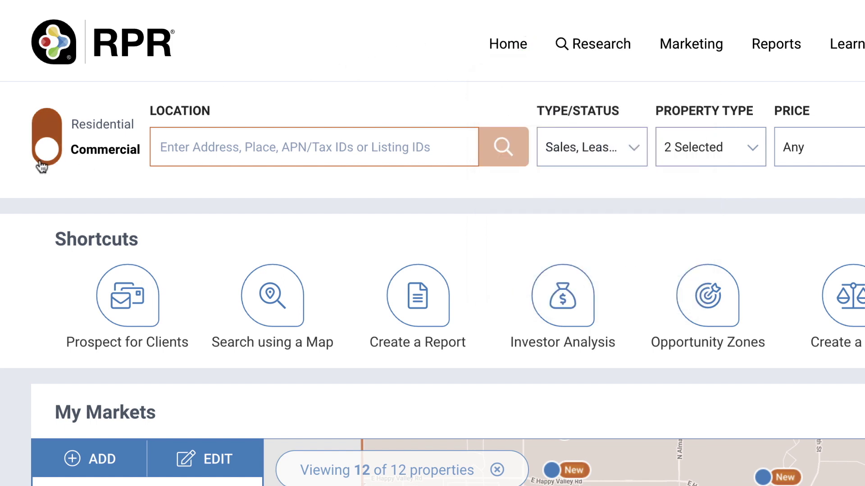
{"action": "left_click", "coordinate": [195, 147]}
{"action": "type", "text": "3302 NW 2nd Ave, Miami, FL 33127"}
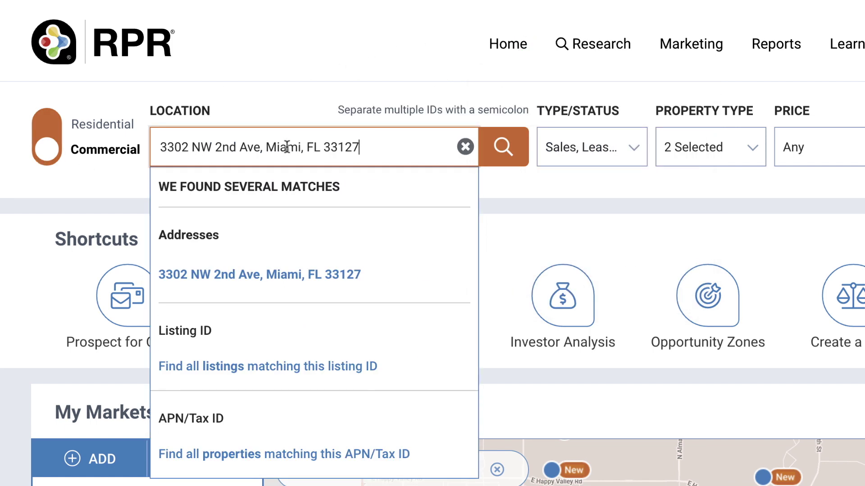
{"action": "left_click", "coordinate": [503, 153]}
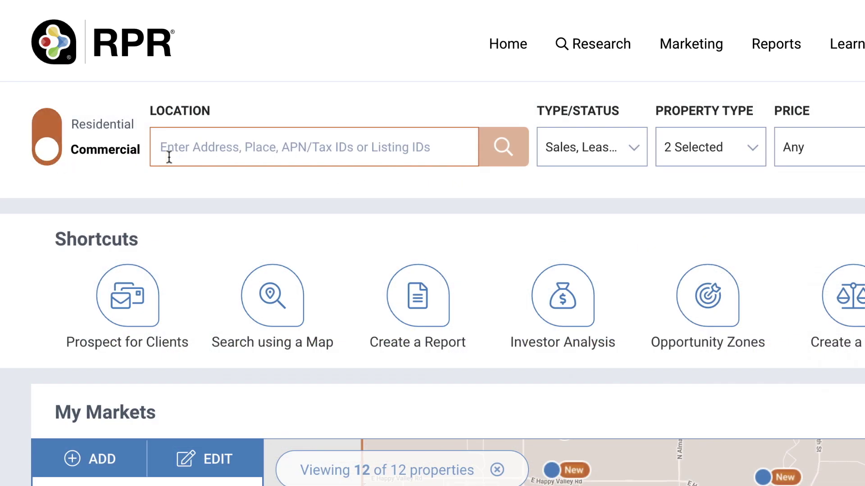
Step: Search for a single listing ID from the Location field
{"action": "left_click", "coordinate": [224, 154]}
{"action": "type", "text": "A10983668"}
{"action": "left_click", "coordinate": [501, 147]}
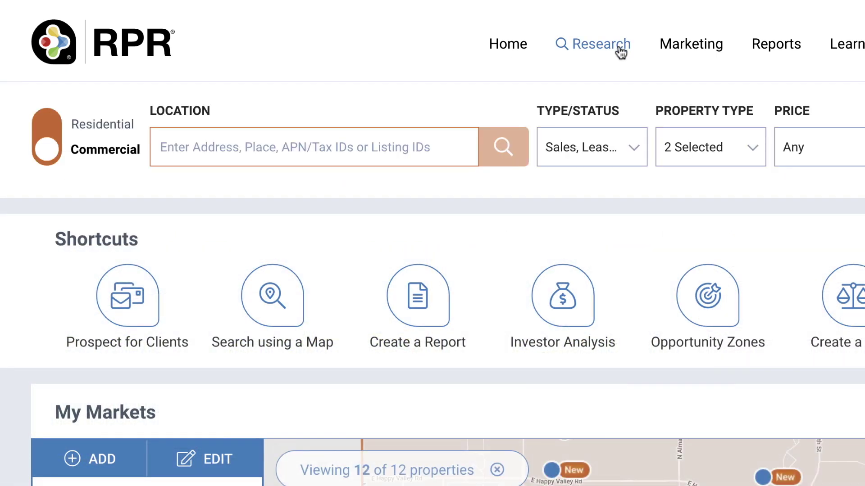
Step: Search two semicolon-separated listing IDs together using Find all listings
{"action": "left_click", "coordinate": [620, 53]}
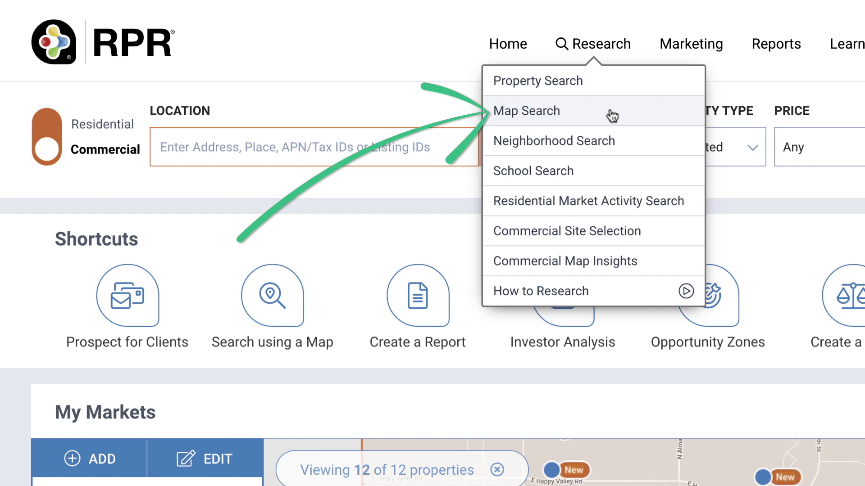
{"action": "left_click", "coordinate": [189, 151]}
{"action": "type", "text": "A10833234; A10983668"}
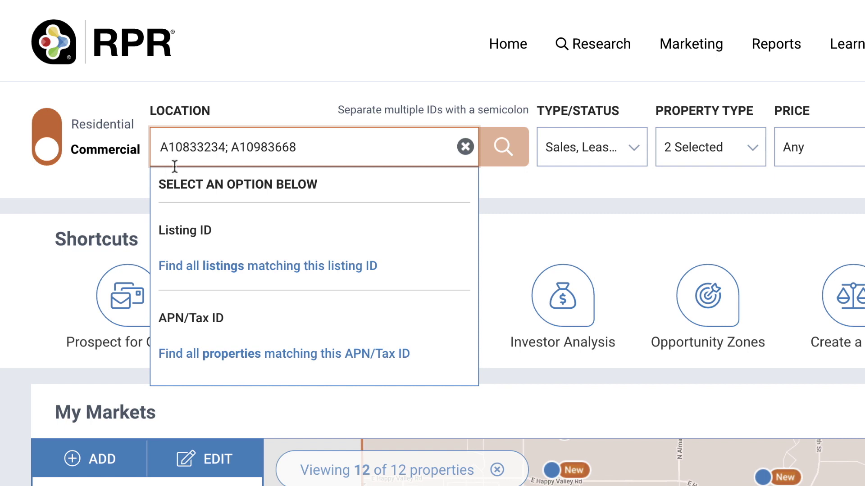
{"action": "left_click", "coordinate": [231, 265]}
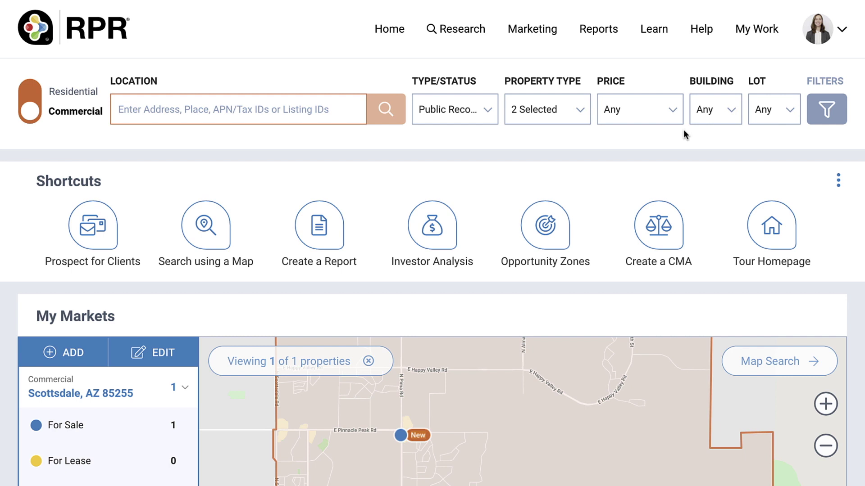
Step: Reset the filters to defaults and search 'Wynwood in Miami, FL' via its Places suggestion
{"action": "left_click", "coordinate": [824, 119]}
{"action": "left_click", "coordinate": [695, 152]}
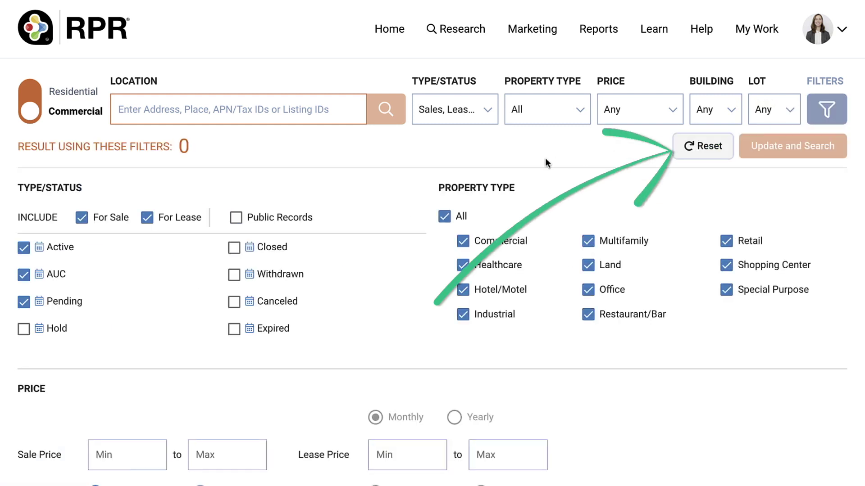
{"action": "left_click", "coordinate": [272, 110]}
{"action": "type", "text": "Wynwo"}
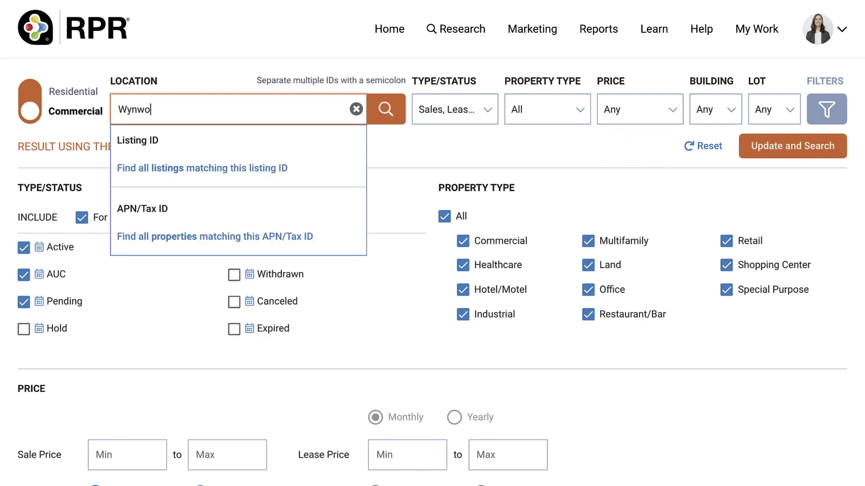
{"action": "type", "text": "od in Miami, FL"}
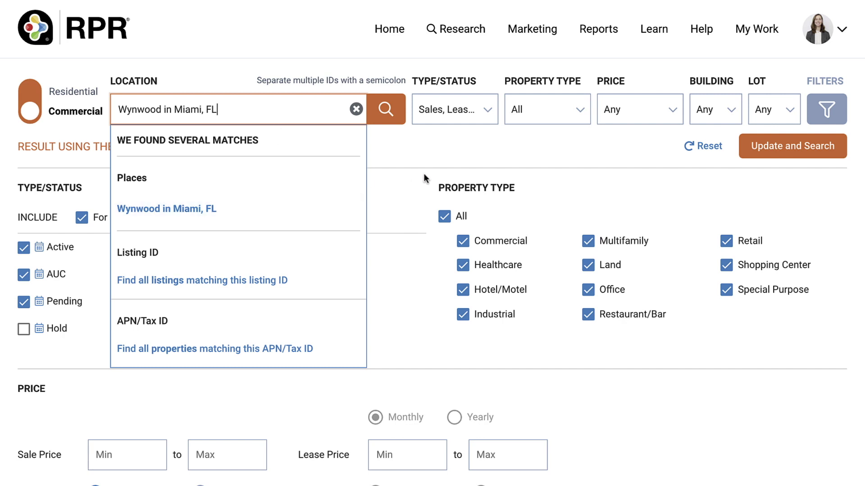
{"action": "left_click", "coordinate": [288, 212]}
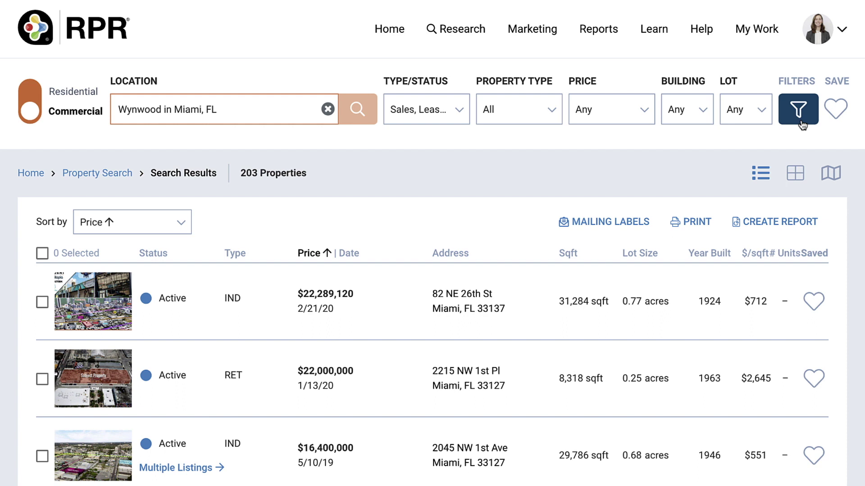
{"action": "left_click", "coordinate": [456, 111]}
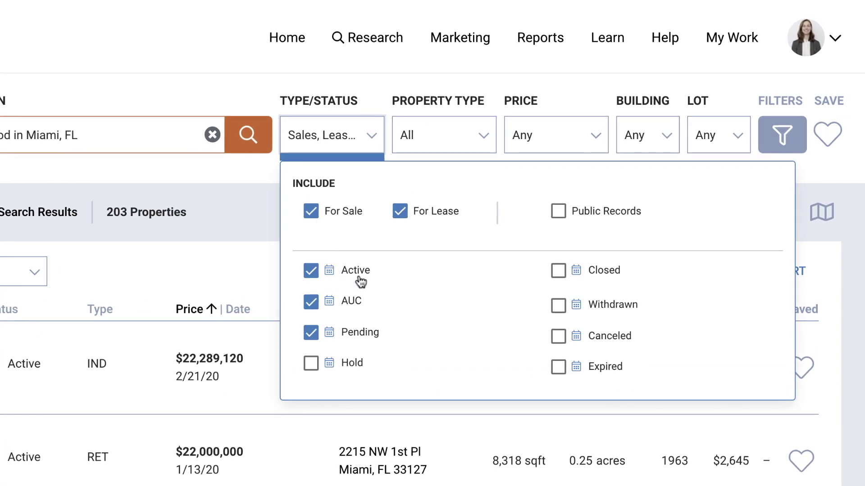
{"action": "left_click", "coordinate": [560, 215]}
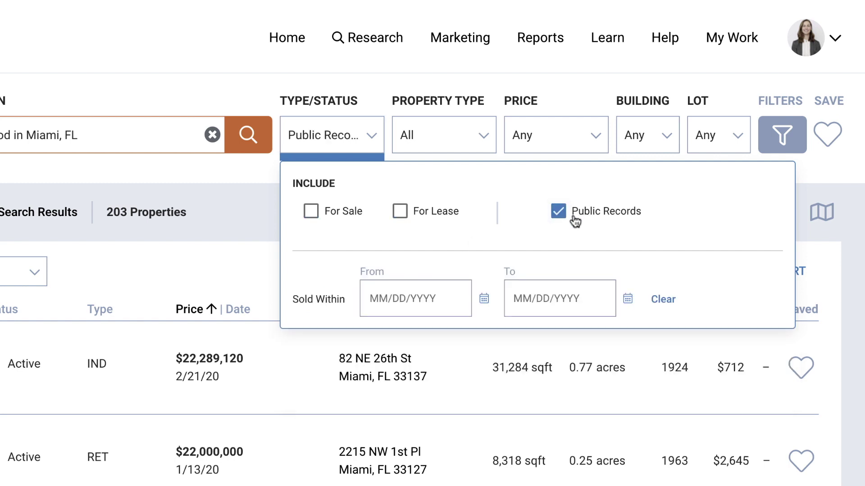
{"action": "left_click", "coordinate": [311, 211]}
{"action": "left_click", "coordinate": [399, 211]}
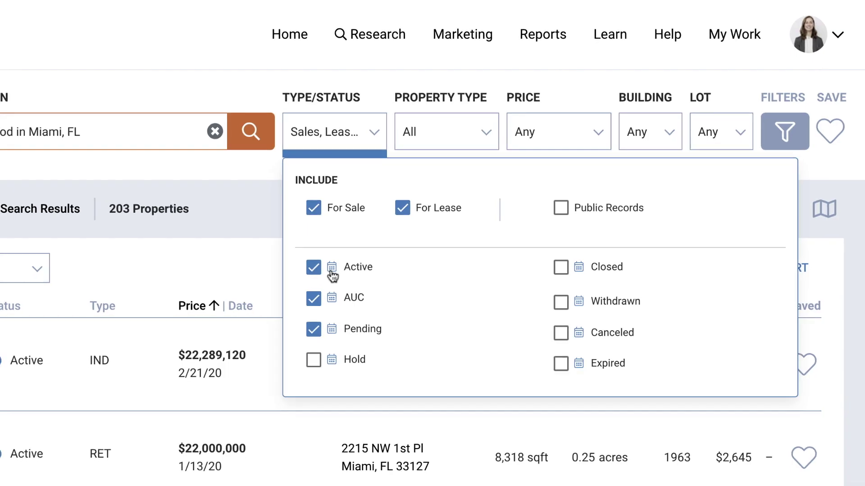
{"action": "left_click", "coordinate": [330, 273]}
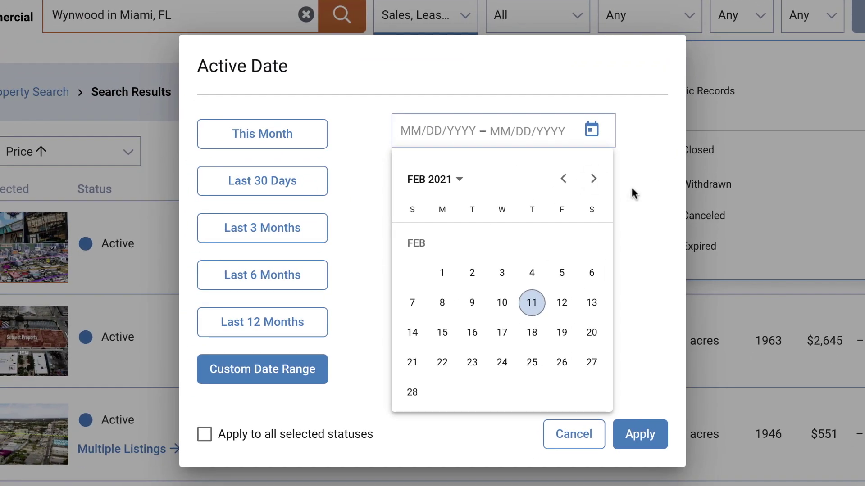
{"action": "key", "text": "Escape"}
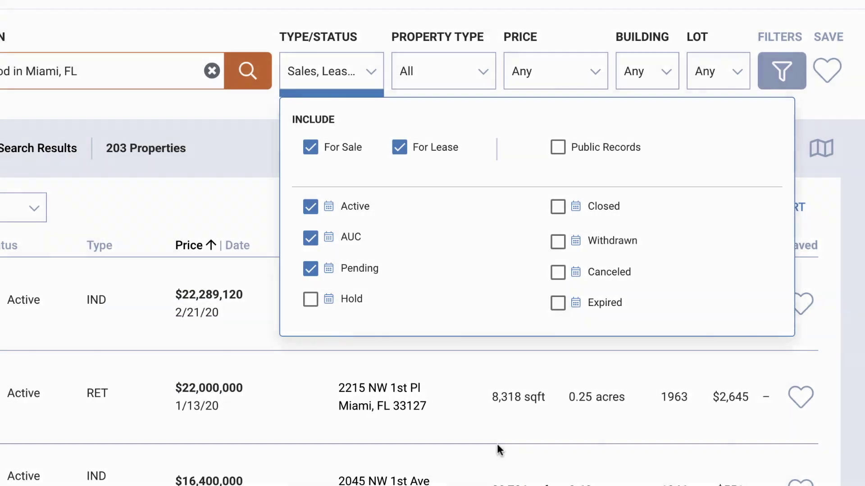
{"action": "left_click", "coordinate": [488, 73]}
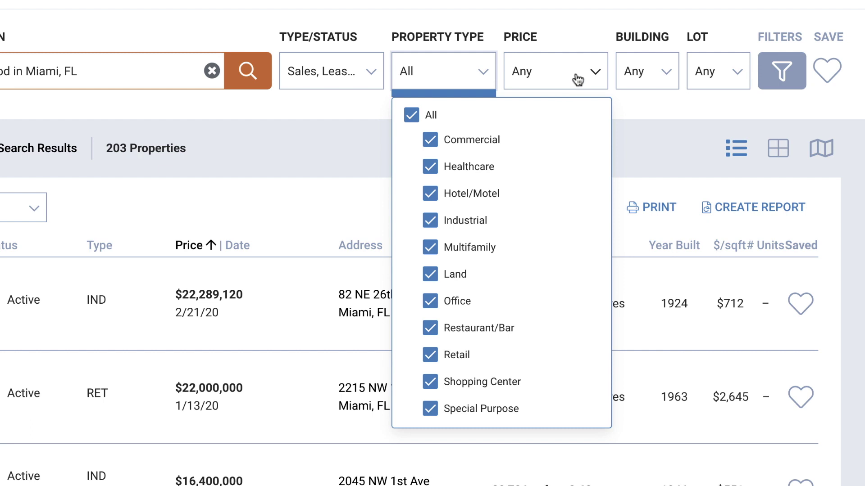
{"action": "left_click", "coordinate": [592, 68]}
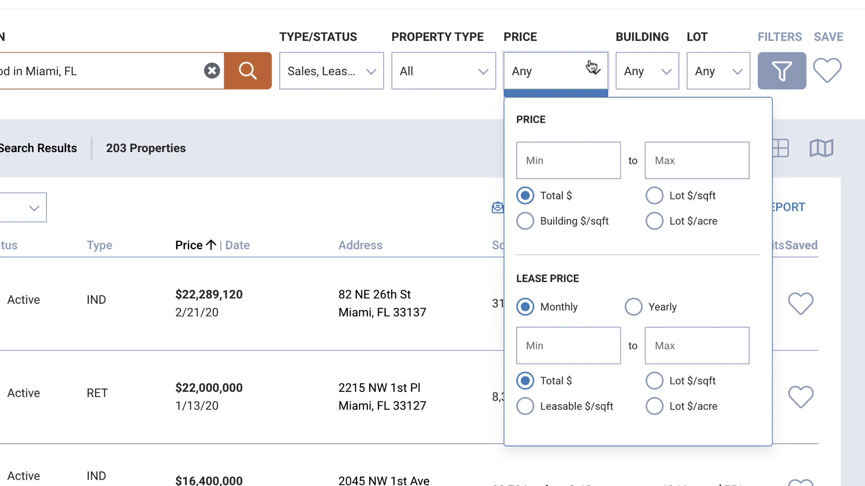
{"action": "left_click", "coordinate": [662, 70]}
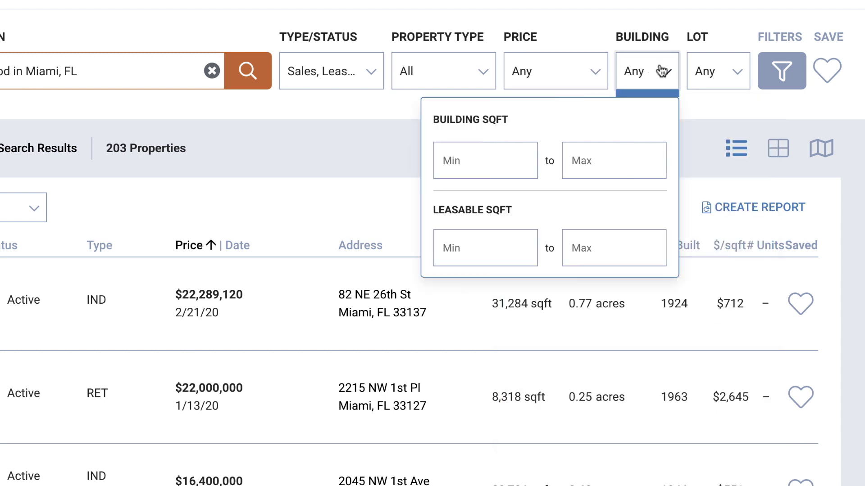
{"action": "left_click", "coordinate": [739, 73]}
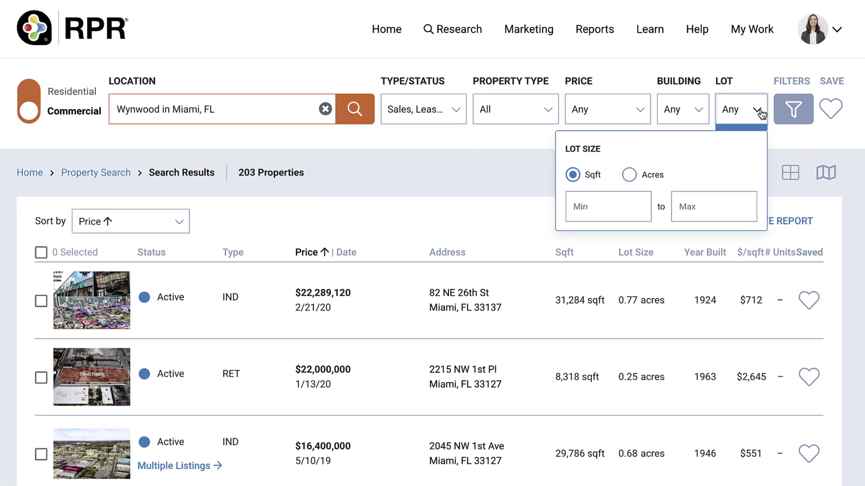
Step: Save the Wynwood search with the heart and bring up the full filter panel
{"action": "left_click", "coordinate": [760, 112]}
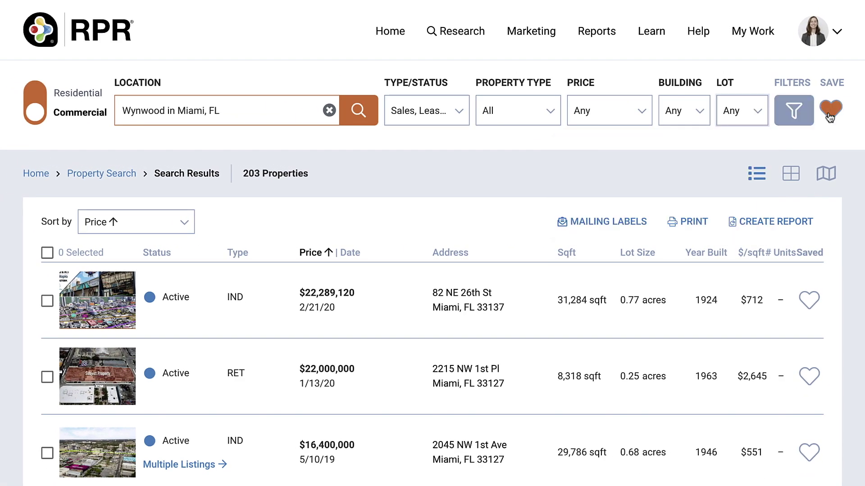
{"action": "left_click", "coordinate": [794, 118]}
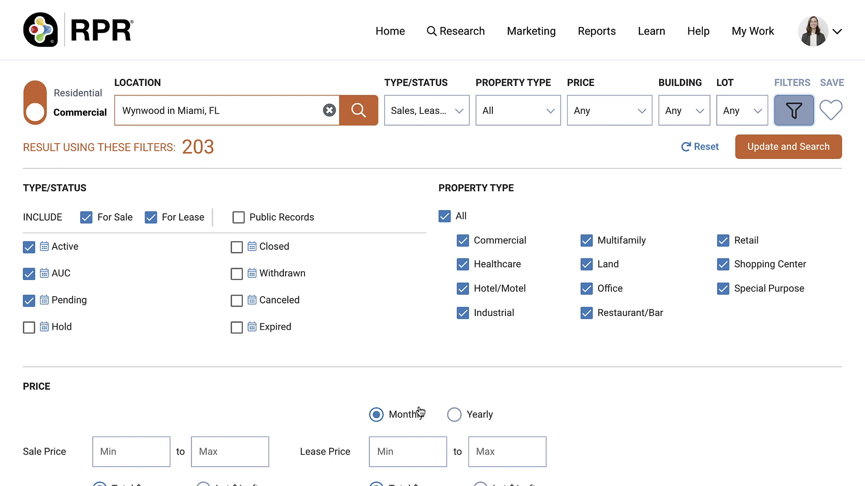
Step: Turn on 'Include properties with null or blank values on price per and size fields'
{"action": "scroll", "coordinate": [410, 303], "scroll_direction": "down", "scroll_amount": 10}
{"action": "scroll", "coordinate": [409, 314], "scroll_direction": "down", "scroll_amount": 6}
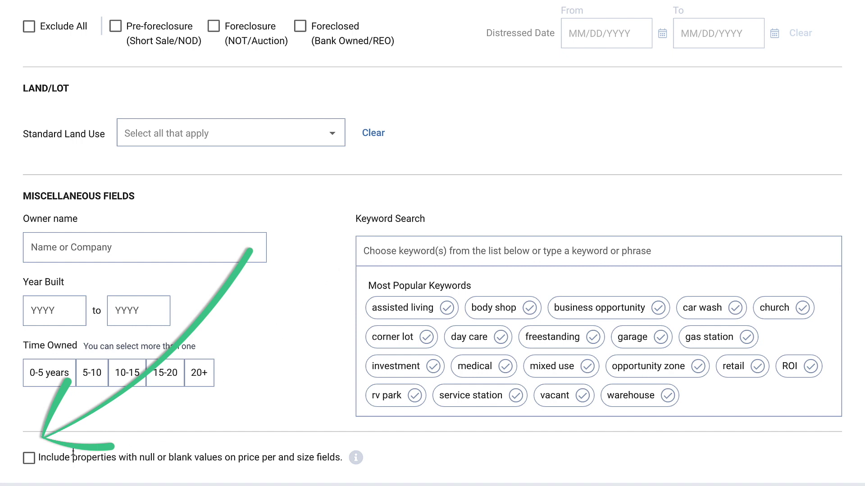
{"action": "left_click", "coordinate": [29, 458]}
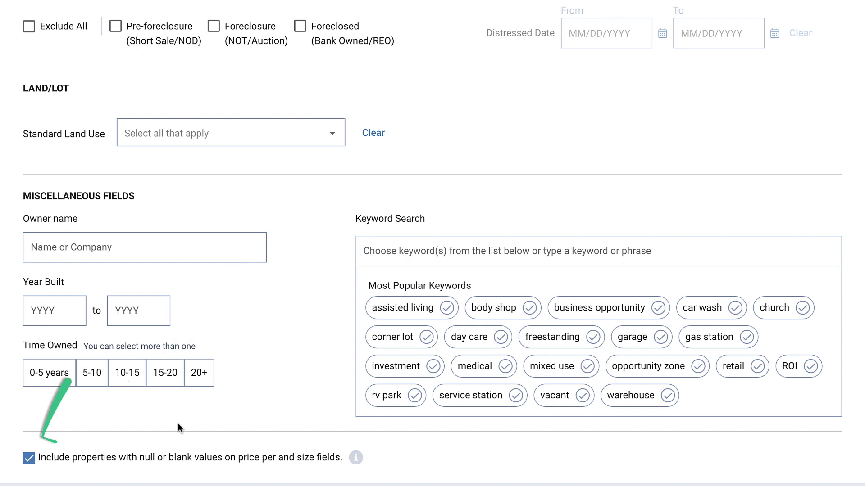
{"action": "scroll", "coordinate": [179, 430], "scroll_direction": "up", "scroll_amount": 15}
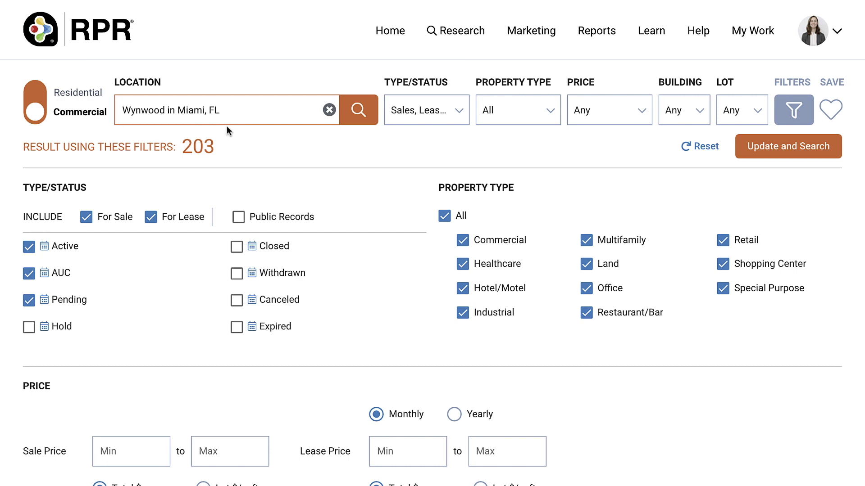
Step: Uncheck AUC and Pending so only Active listings remain, and clear all property types
{"action": "left_click", "coordinate": [458, 113]}
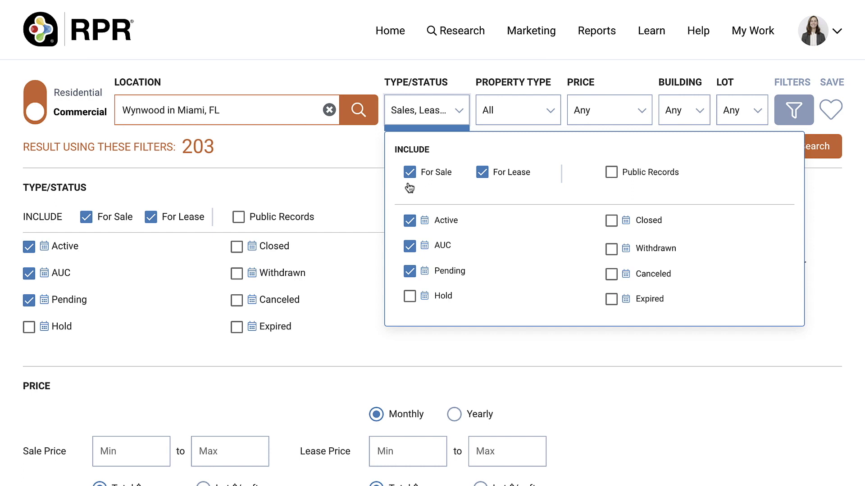
{"action": "left_click", "coordinate": [410, 271]}
{"action": "left_click", "coordinate": [409, 246]}
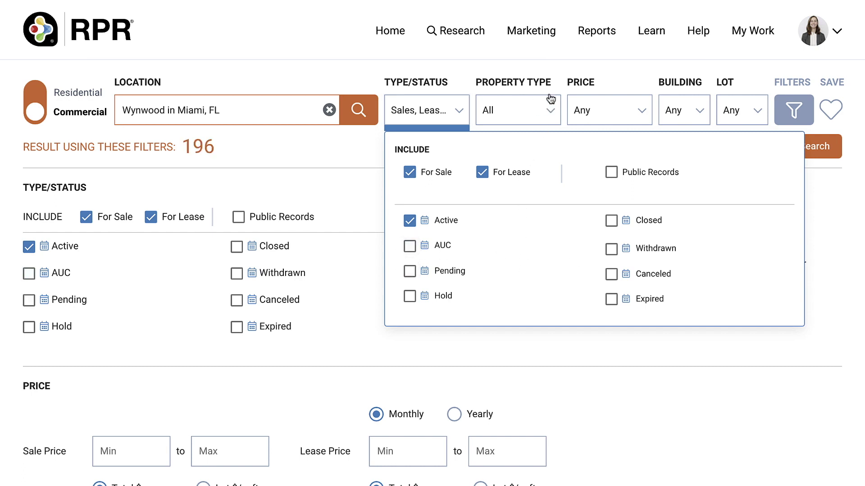
{"action": "left_click", "coordinate": [546, 112]}
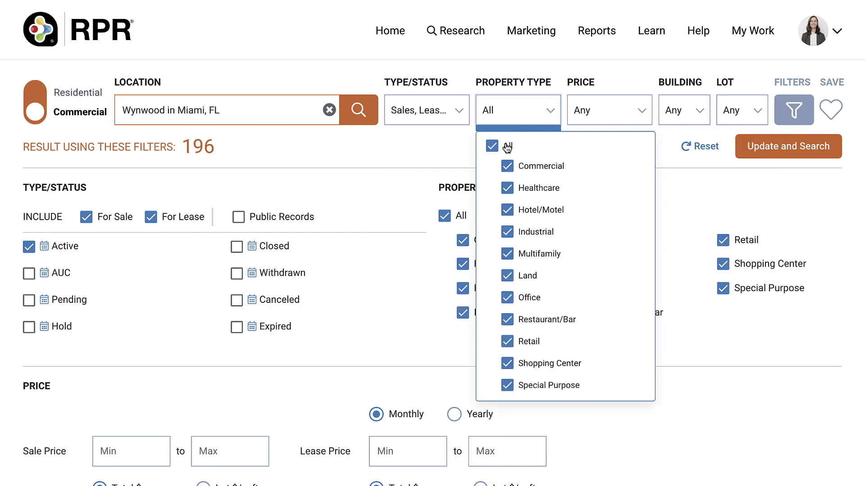
{"action": "left_click", "coordinate": [493, 147]}
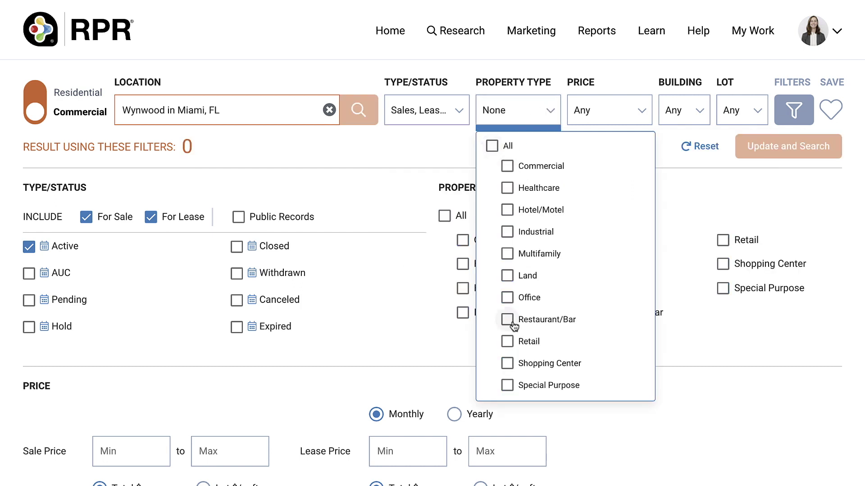
Step: Choose Retail and Commercial, yearly lease $15–$25 per leasable sq ft, building 1,000–3,000 sq ft
{"action": "left_click", "coordinate": [509, 341]}
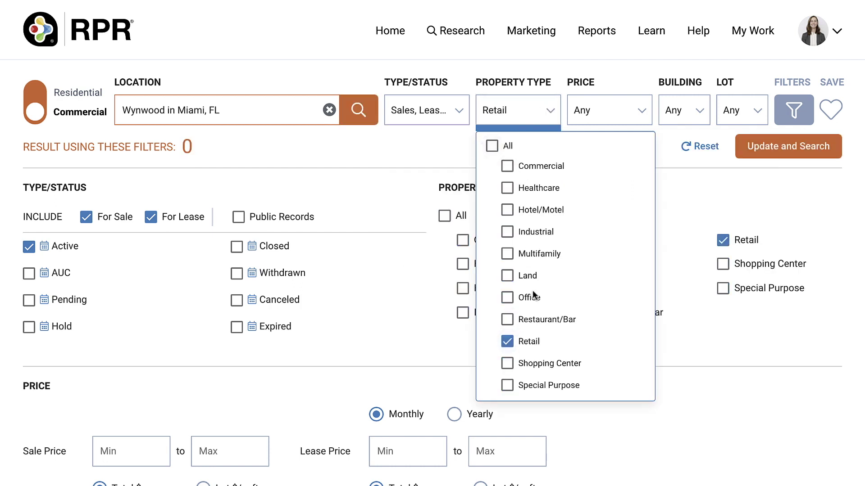
{"action": "left_click", "coordinate": [507, 165]}
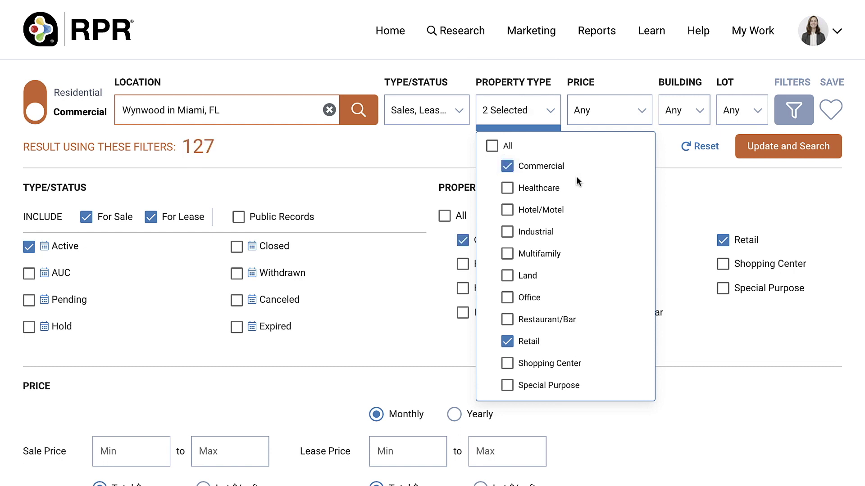
{"action": "left_click", "coordinate": [641, 114]}
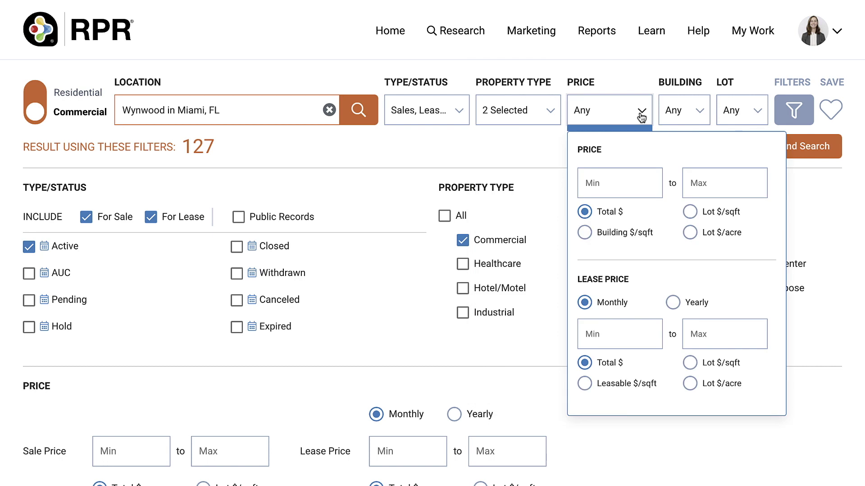
{"action": "left_click", "coordinate": [606, 334]}
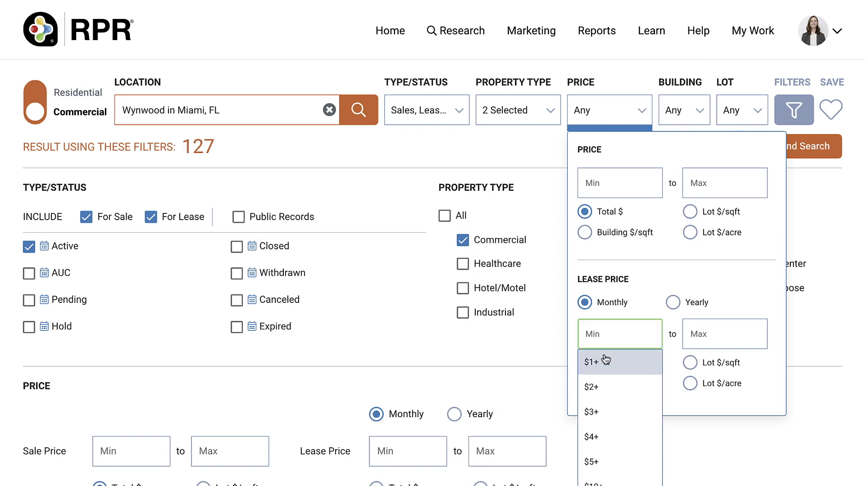
{"action": "left_click", "coordinate": [592, 484]}
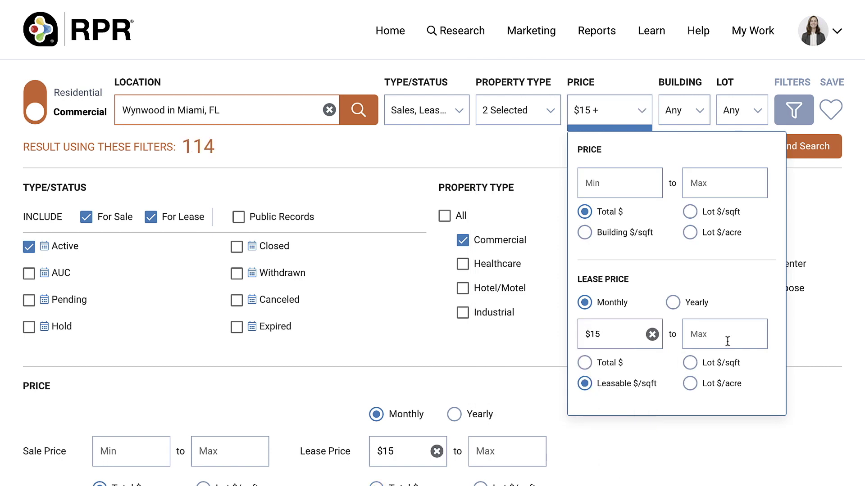
{"action": "left_click", "coordinate": [673, 303]}
{"action": "left_click", "coordinate": [705, 334]}
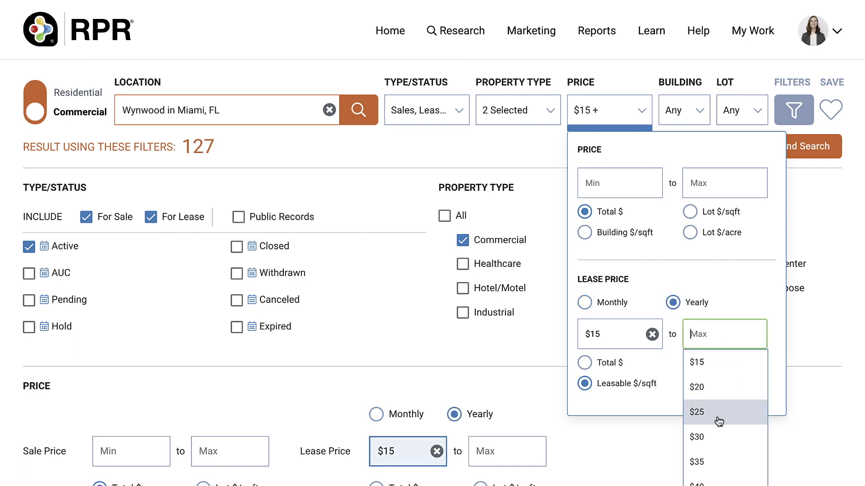
{"action": "left_click", "coordinate": [718, 420]}
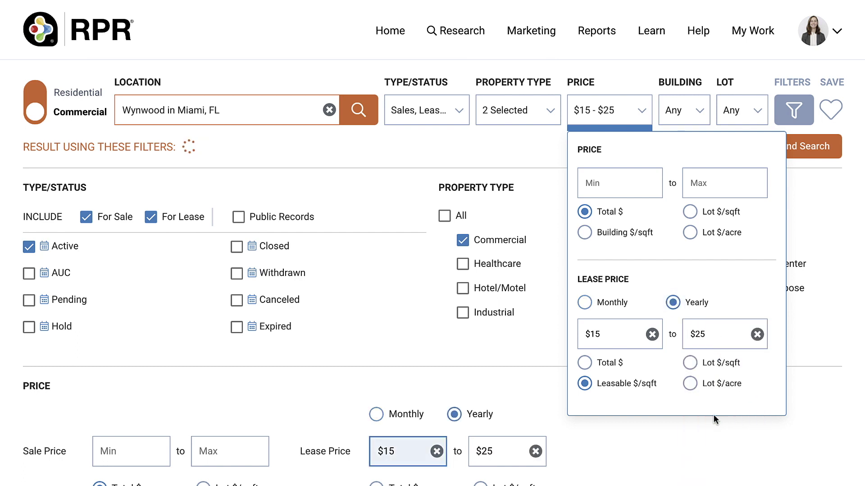
{"action": "left_click", "coordinate": [698, 115]}
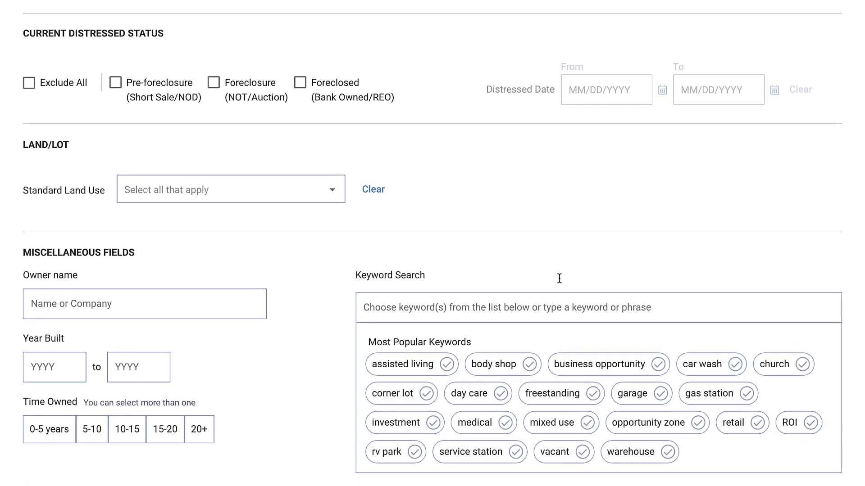
Step: Apply the new filters with Update and Search to list the 44 matching properties
{"action": "scroll", "coordinate": [559, 315], "scroll_direction": "up", "scroll_amount": 15}
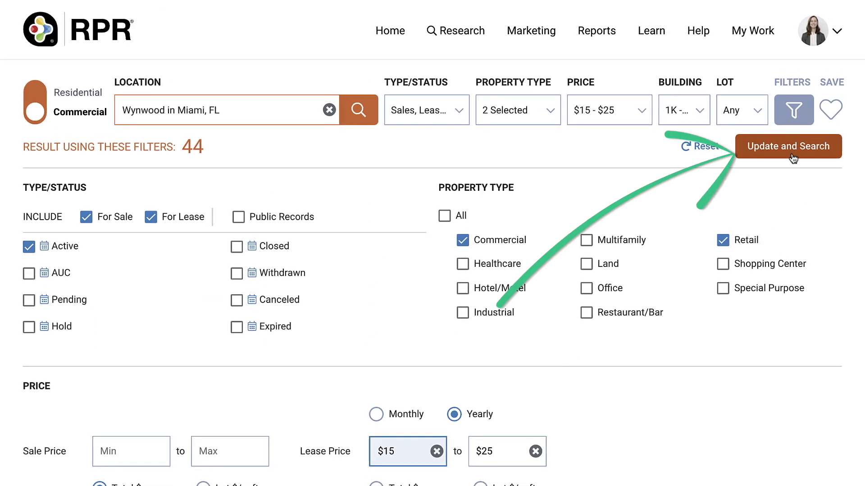
{"action": "left_click", "coordinate": [792, 155]}
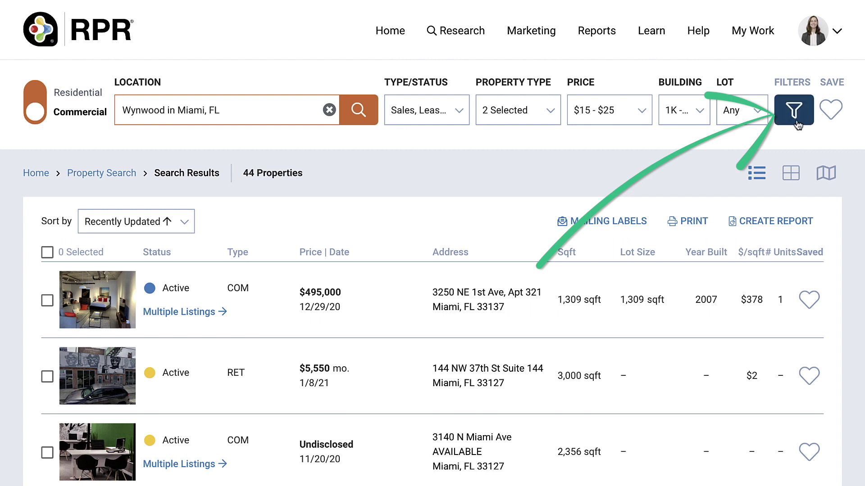
Step: Change the results' sort order to Price, bringing the $4,925,000 listings to the top
{"action": "scroll", "coordinate": [797, 124], "scroll_direction": "down", "scroll_amount": 3}
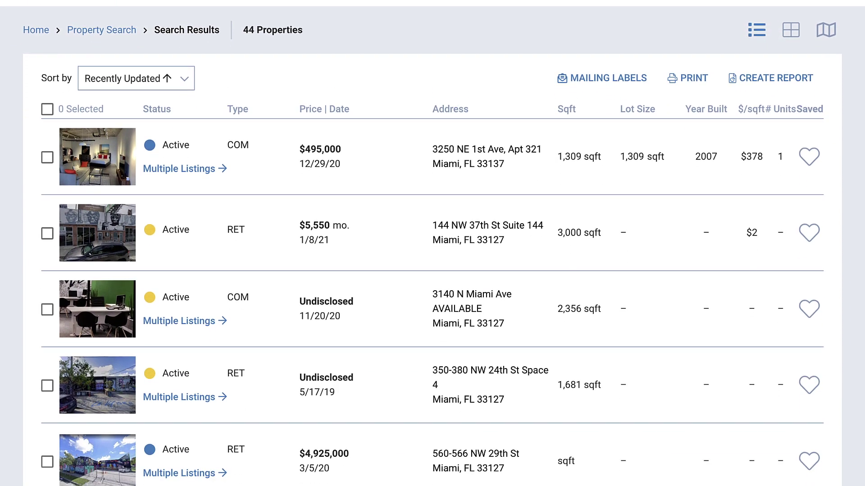
{"action": "left_click", "coordinate": [184, 79]}
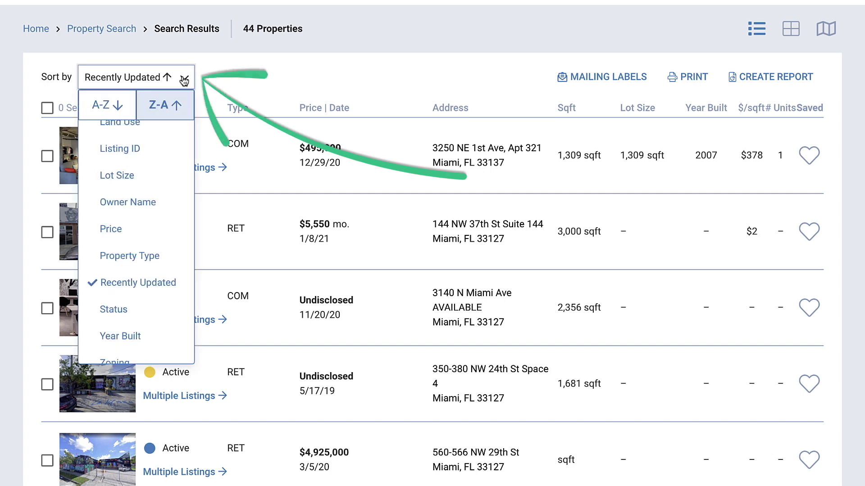
{"action": "left_click", "coordinate": [184, 80]}
{"action": "left_click", "coordinate": [304, 109]}
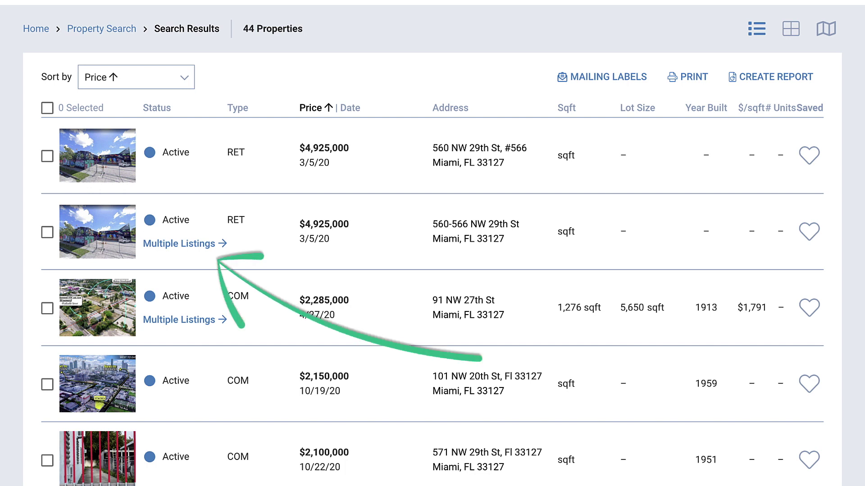
{"action": "left_click", "coordinate": [180, 251]}
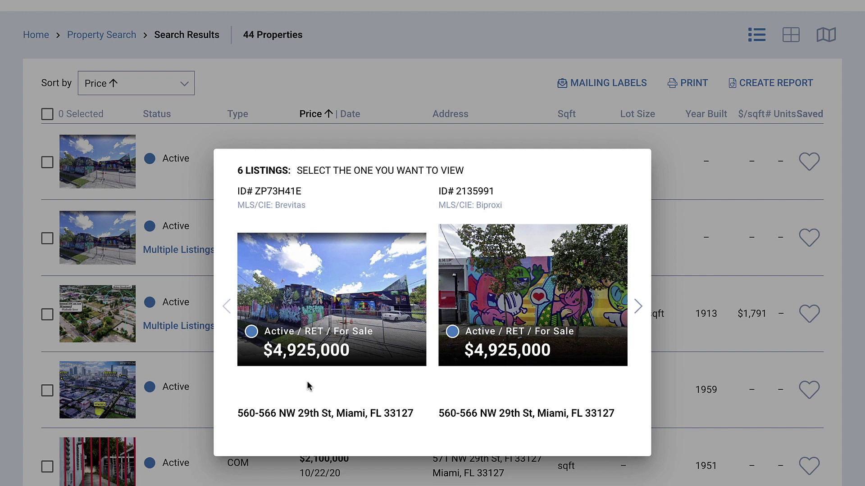
{"action": "key", "text": "Escape"}
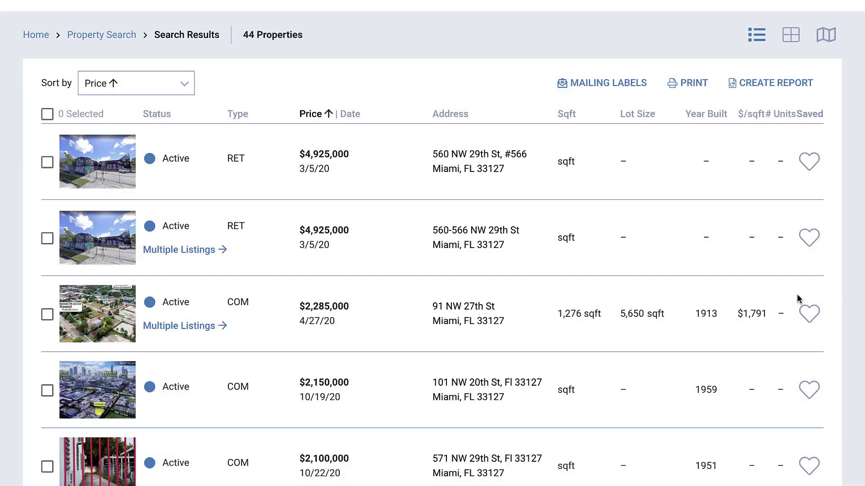
{"action": "left_click", "coordinate": [808, 319]}
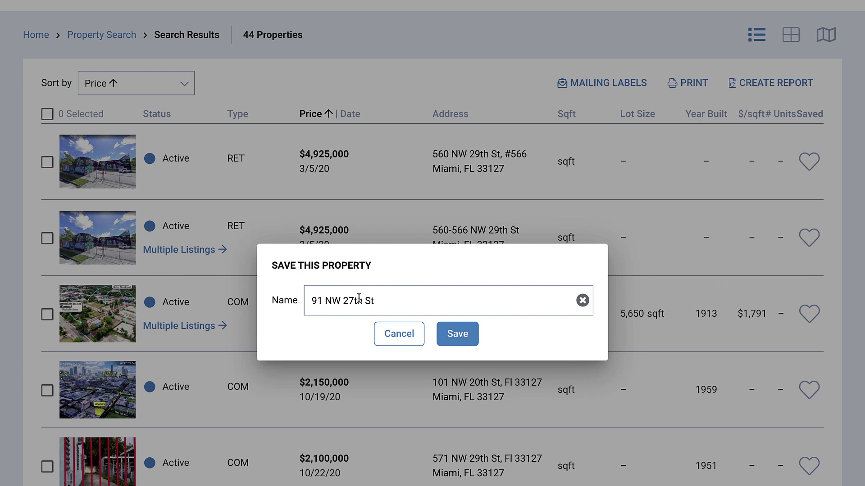
Step: Rename the 91 NW 27th St favourite to '27th St Retail' and save it
{"action": "left_click_drag", "start_coordinate": [343, 300], "coordinate": [311, 300]}
{"action": "key", "text": "BackSpace"}
{"action": "left_click", "coordinate": [397, 302]}
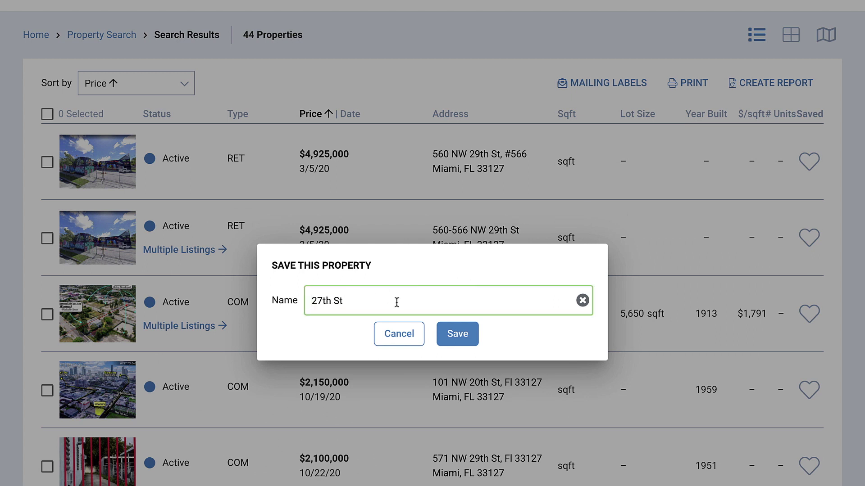
{"action": "type", "text": "Retail"}
{"action": "left_click", "coordinate": [457, 333]}
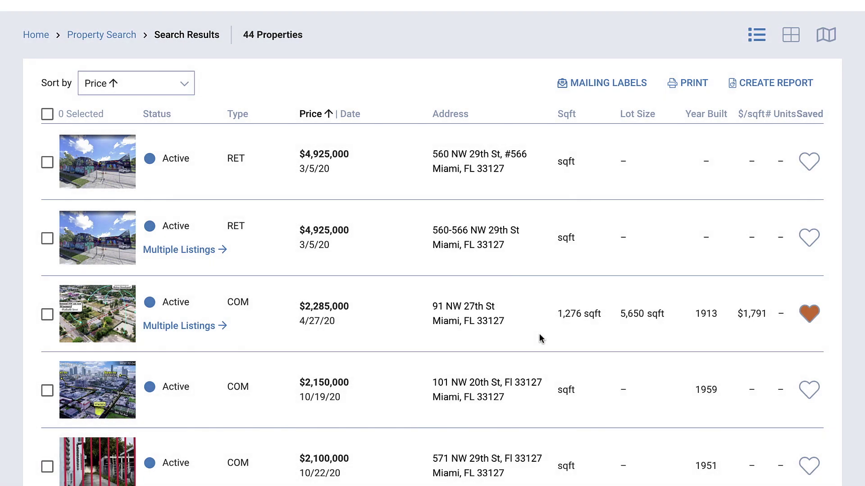
{"action": "scroll", "coordinate": [540, 338], "scroll_direction": "up", "scroll_amount": 3}
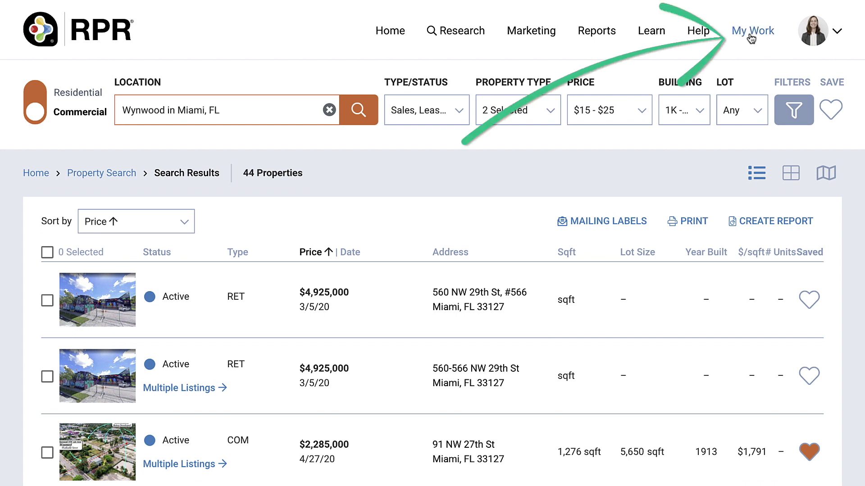
{"action": "left_click", "coordinate": [751, 36]}
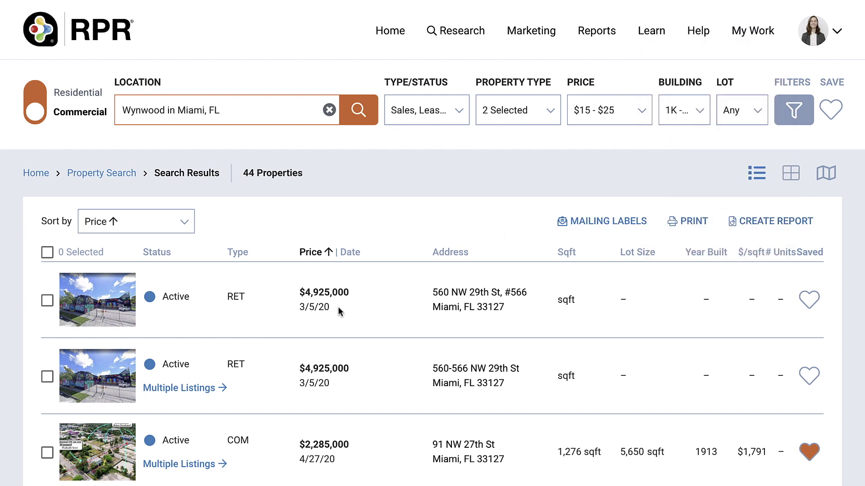
{"action": "left_click", "coordinate": [46, 300]}
{"action": "left_click", "coordinate": [47, 377]}
{"action": "left_click", "coordinate": [47, 453]}
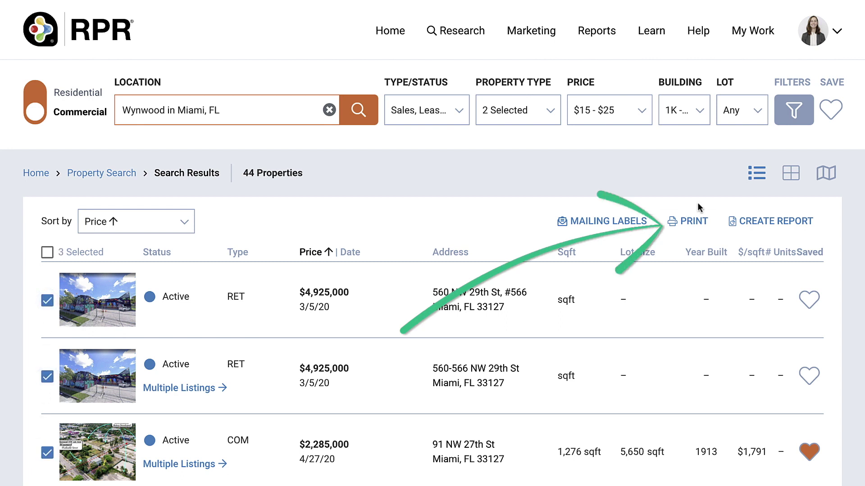
{"action": "left_click", "coordinate": [687, 221]}
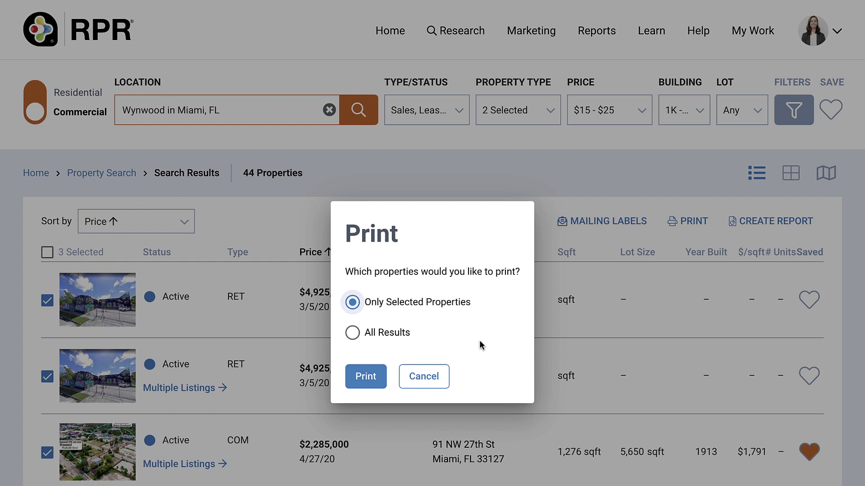
{"action": "left_click", "coordinate": [434, 380]}
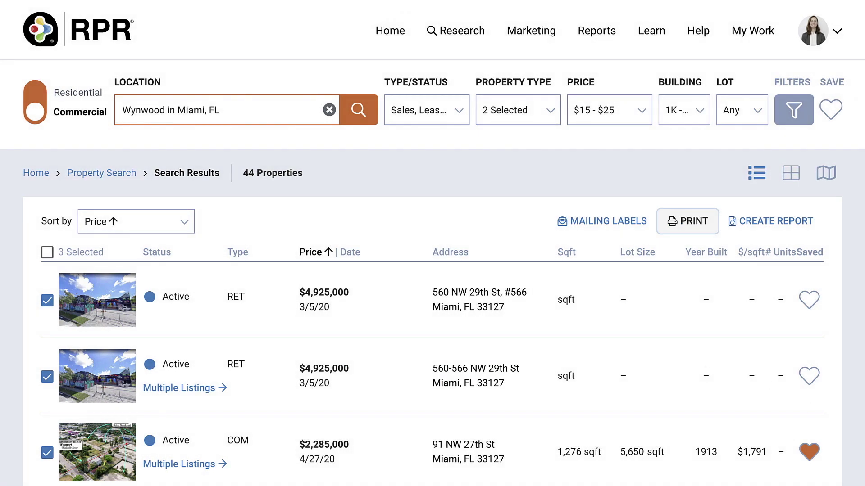
Step: Bring up the Mailing Labels options for the three selected properties
{"action": "scroll", "coordinate": [433, 316], "scroll_direction": "down", "scroll_amount": 20}
{"action": "scroll", "coordinate": [433, 280], "scroll_direction": "down", "scroll_amount": 13}
{"action": "scroll", "coordinate": [432, 279], "scroll_direction": "down", "scroll_amount": 14}
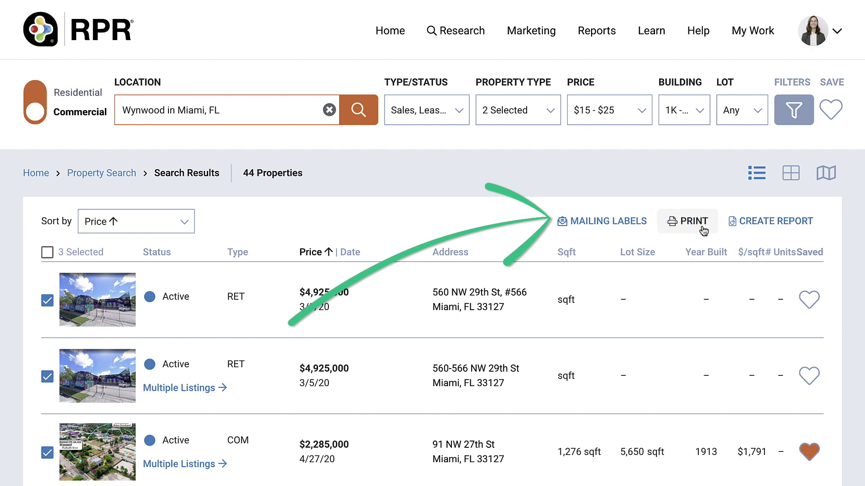
{"action": "left_click", "coordinate": [589, 228]}
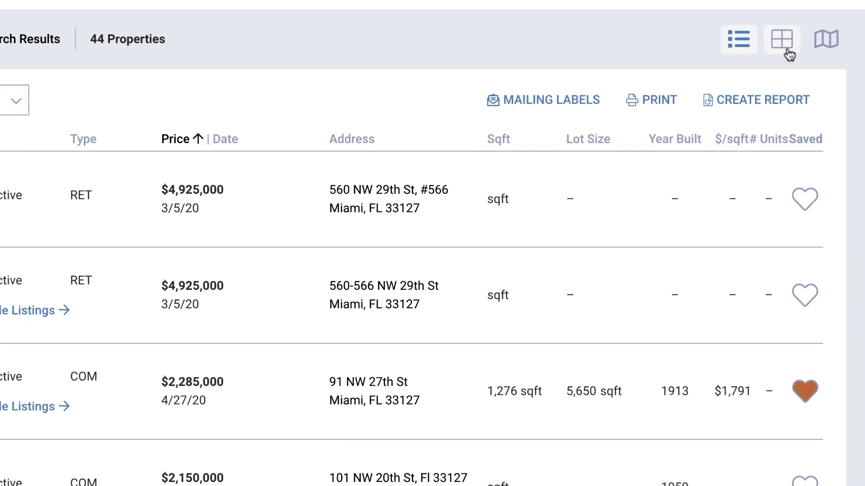
Step: Show the 44 price-sorted Wynwood results as photo cards with status, price and address
{"action": "left_click", "coordinate": [786, 51]}
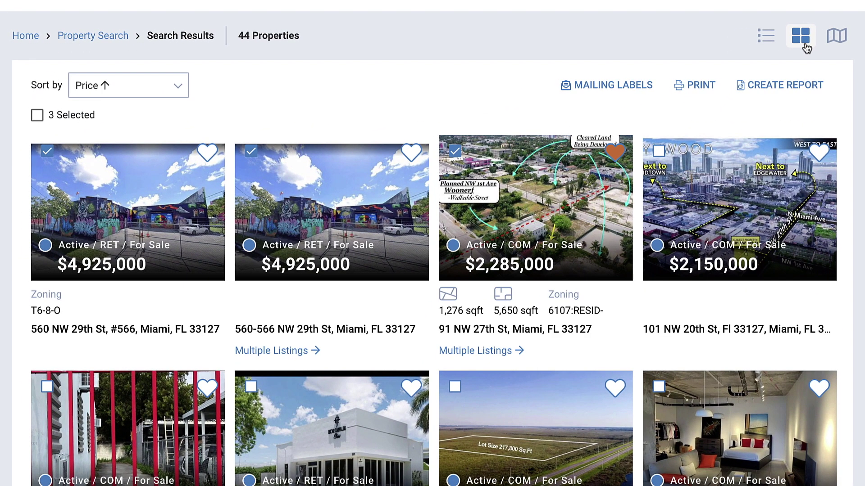
Step: Display the 44 Wynwood results as price markers and clustered counts on the Wynwood map
{"action": "left_click", "coordinate": [838, 45]}
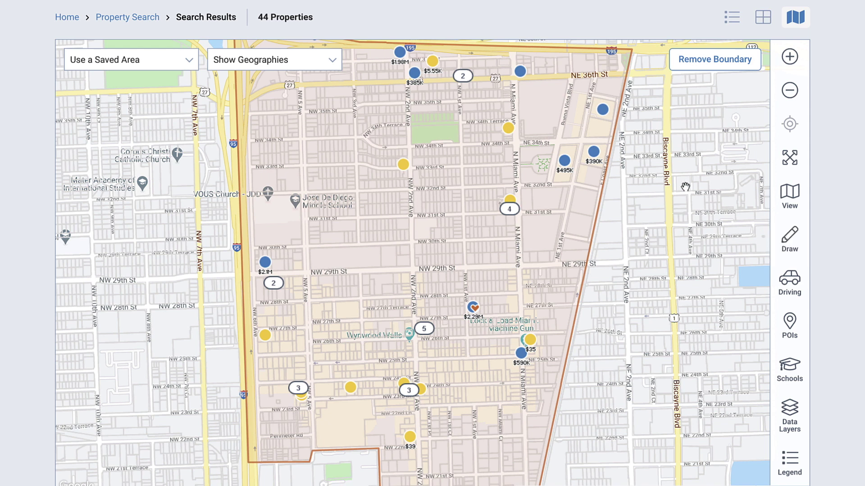
Step: Review the geography boundary options, then open the $495K listing at 3250 NE 1st Ave, Apt 321
{"action": "left_click", "coordinate": [339, 64]}
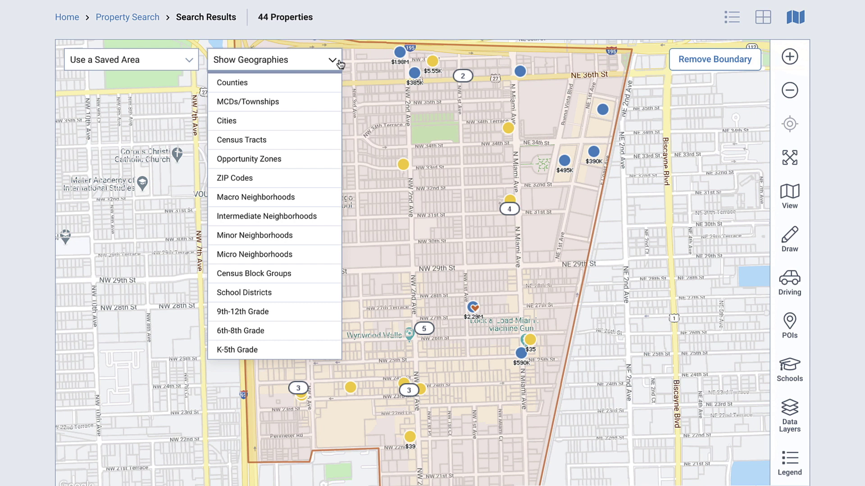
{"action": "left_click", "coordinate": [603, 111]}
{"action": "left_click", "coordinate": [564, 161]}
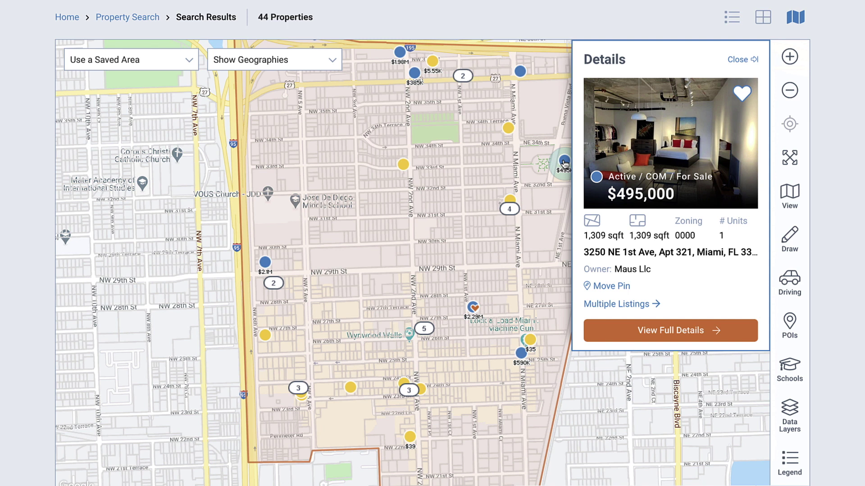